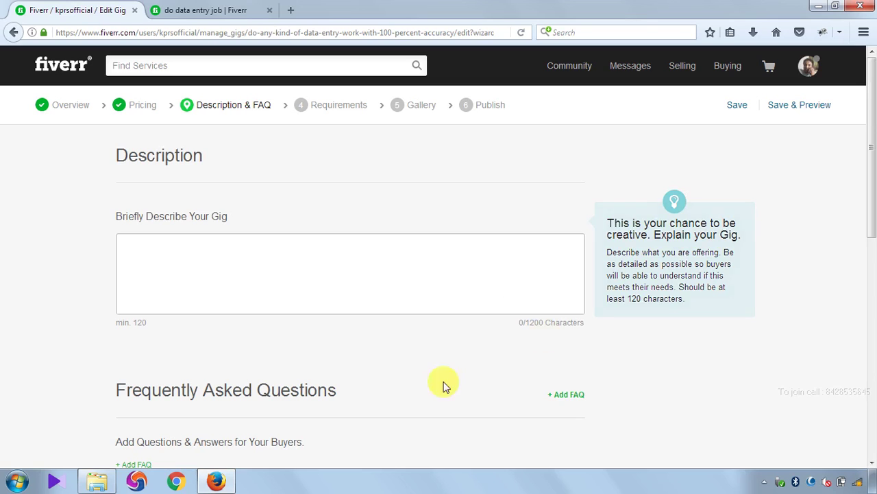
# - Paste the prepared data entry description, with its introduction, services list and closing sentence, into the gig's description
pyautogui.click(227, 257)
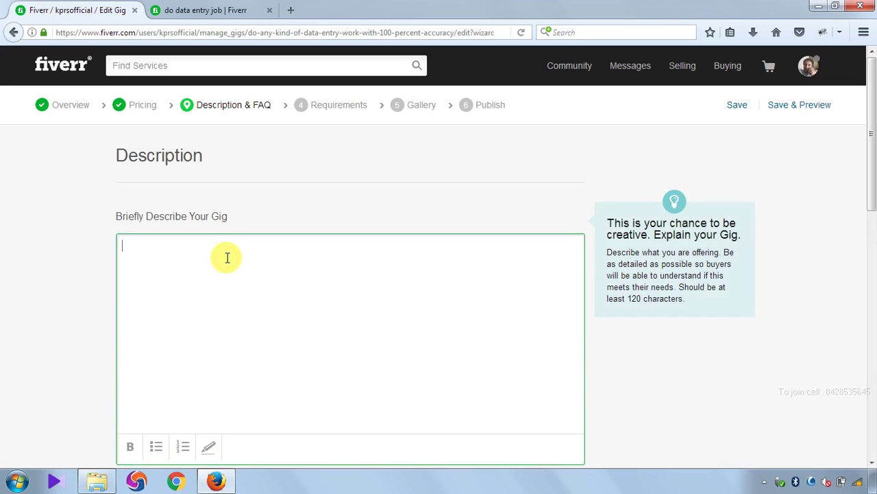
pyautogui.hotkey('ctrl', 'v')
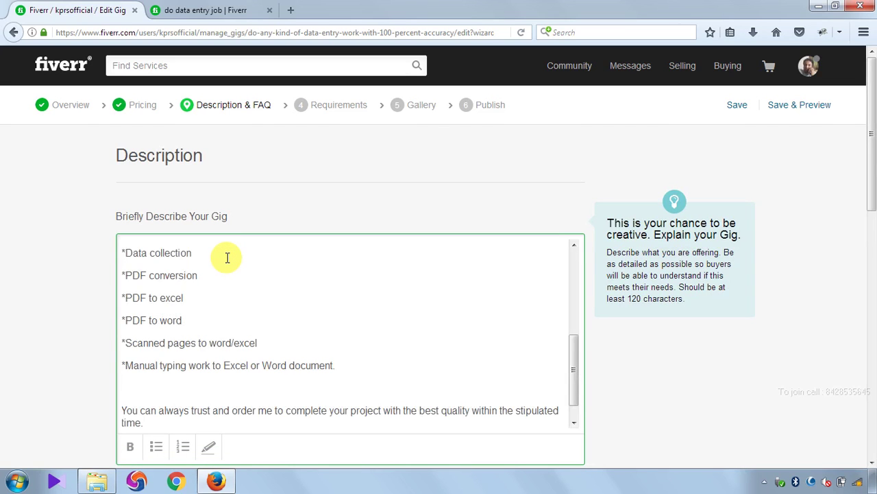
pyautogui.scroll(10, 258, 319)
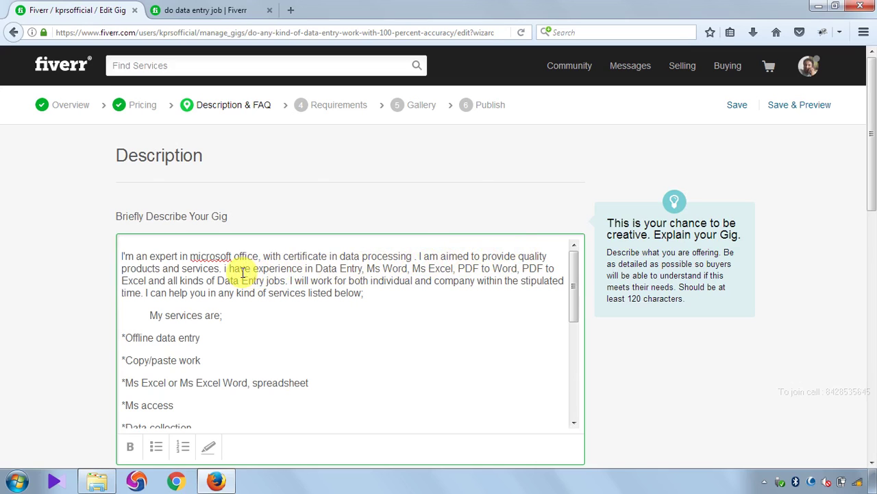
pyautogui.scroll(-3, 275, 353)
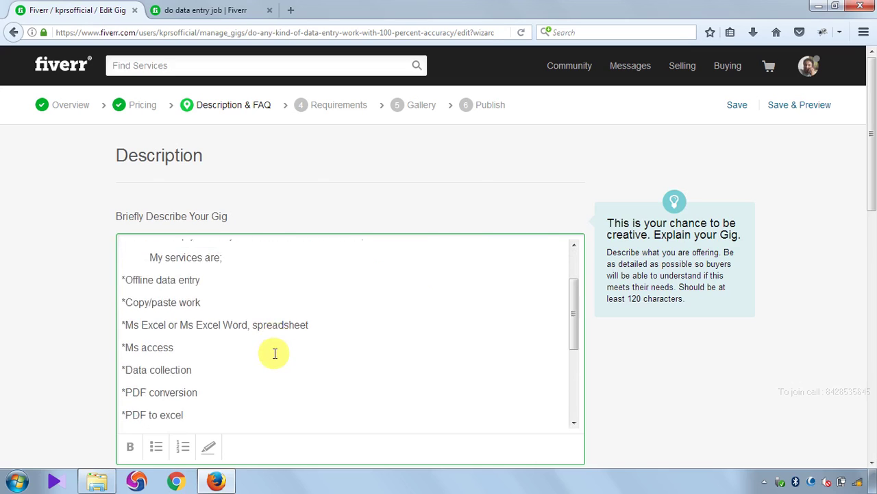
pyautogui.scroll(3, 275, 352)
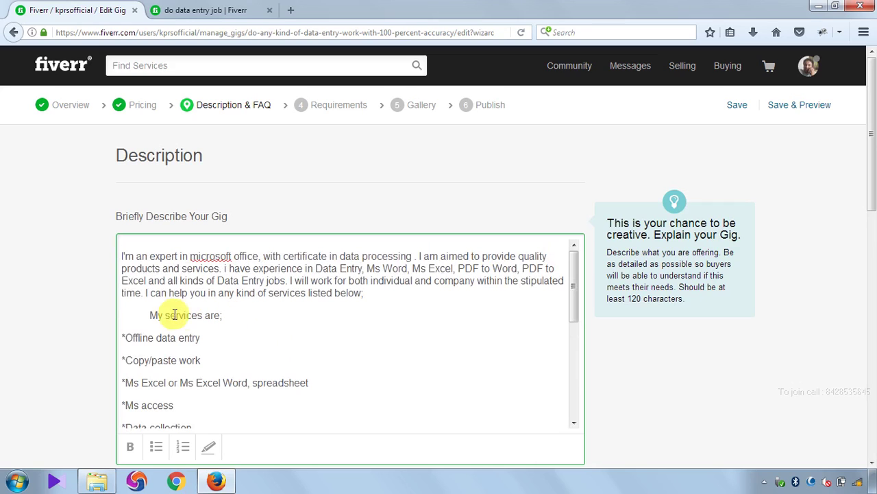
# - Highlight the "My services are;" line in the gig description
pyautogui.moveTo(148, 314); pyautogui.dragTo(223, 314)
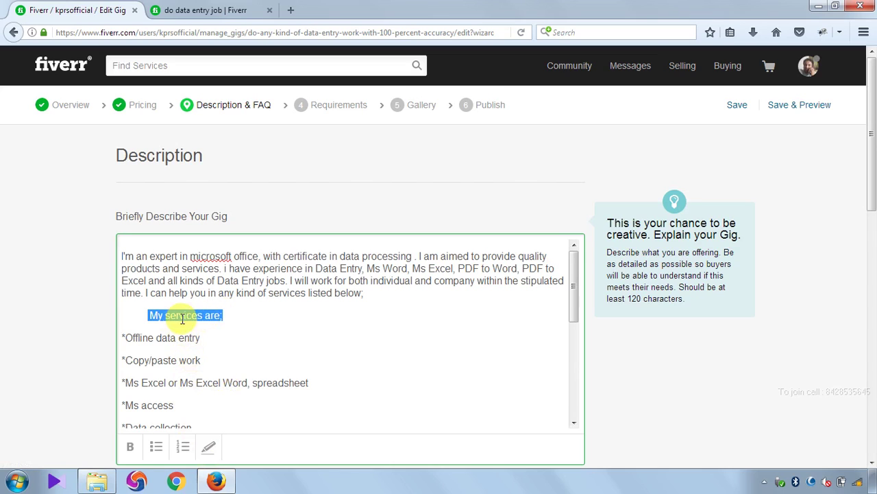
pyautogui.click(210, 446)
pyautogui.click(263, 339)
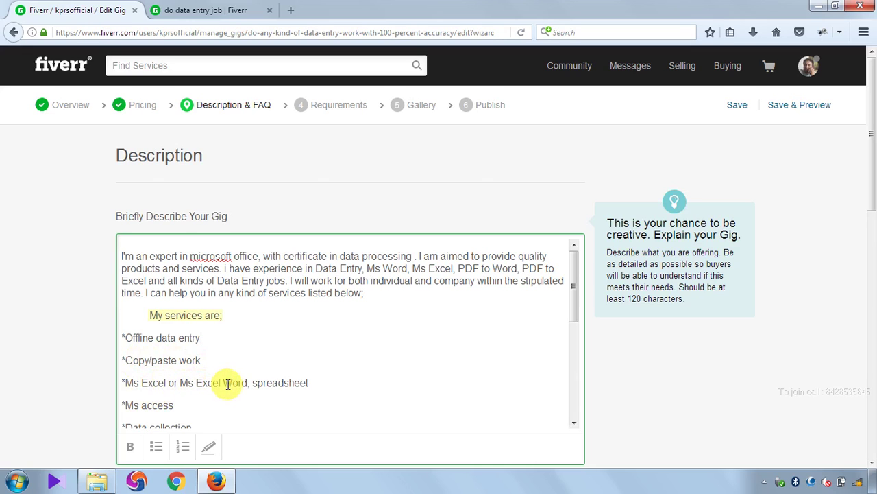
# - Review the gig description's introduction, services list and closing sentence, and check its length against the character limit
pyautogui.scroll(-4, 294, 377)
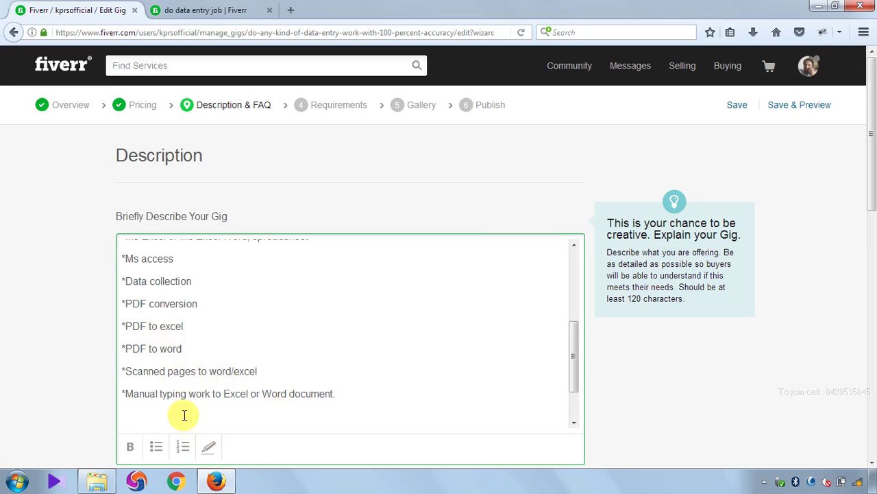
pyautogui.write('You can always trust and order me to complete your project with the best quality within the stipulated time.')
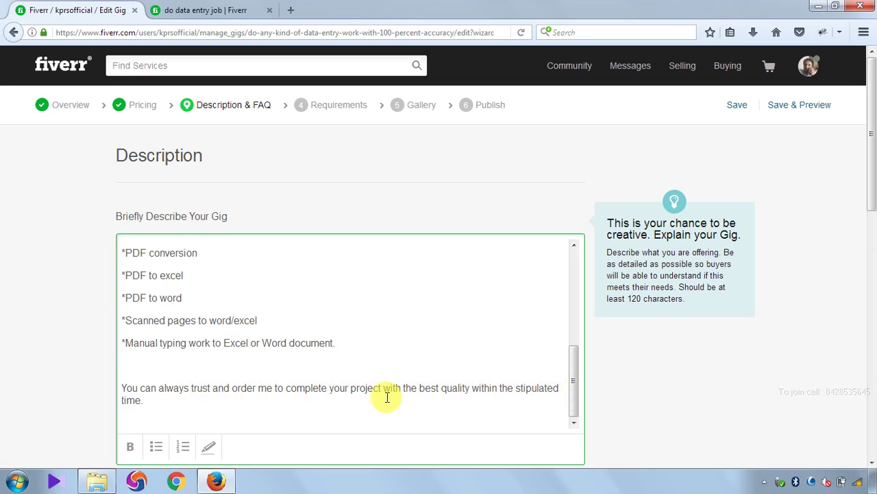
pyautogui.scroll(5, 388, 398)
pyautogui.scroll(-5, 388, 397)
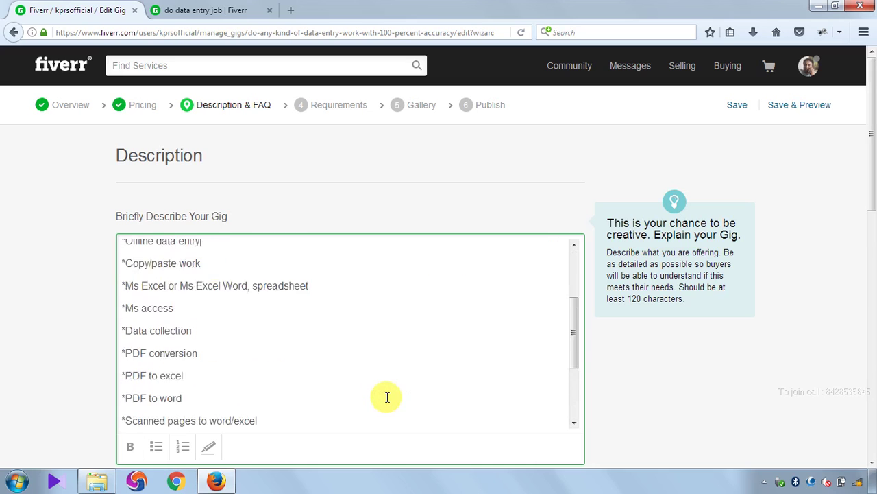
pyautogui.scroll(5, 388, 397)
pyautogui.scroll(-5, 387, 398)
pyautogui.scroll(5, 388, 398)
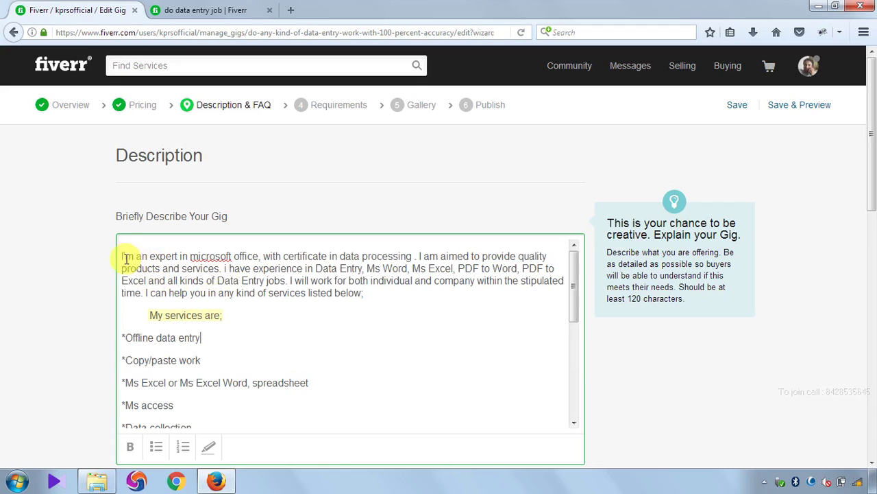
pyautogui.moveTo(122, 256); pyautogui.dragTo(369, 293)
pyautogui.scroll(-2, 284, 337)
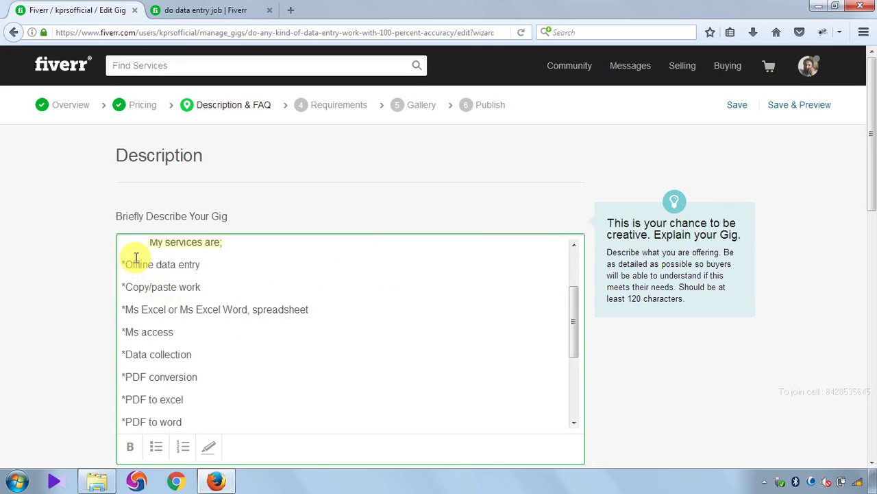
pyautogui.moveTo(129, 252); pyautogui.dragTo(216, 417)
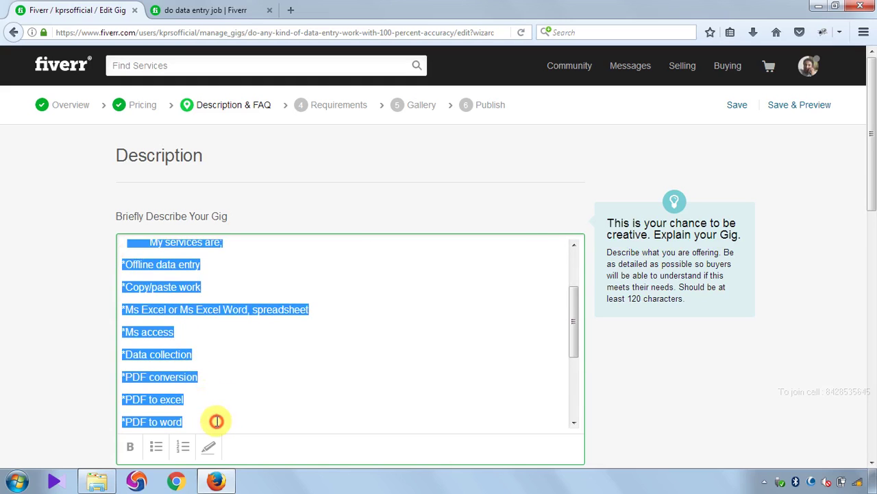
pyautogui.scroll(-3, 248, 392)
pyautogui.moveTo(123, 388); pyautogui.dragTo(155, 404)
pyautogui.click(173, 412)
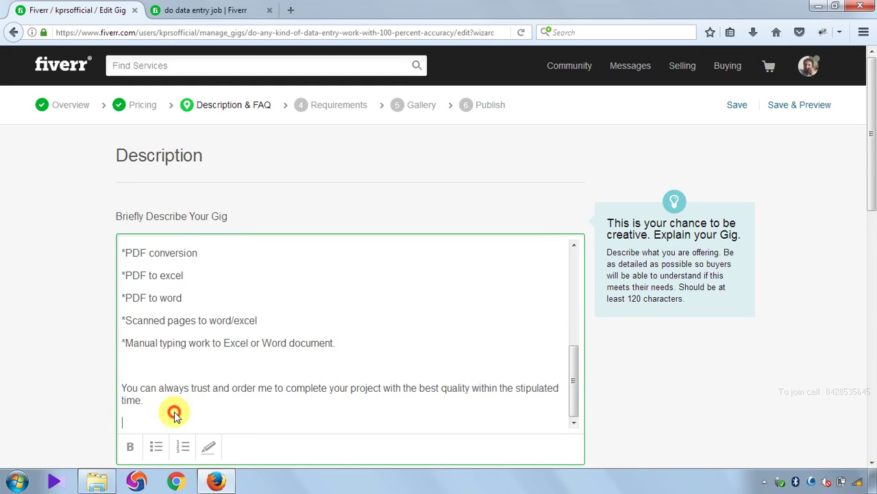
pyautogui.scroll(4, 413, 397)
pyautogui.scroll(-4, 624, 362)
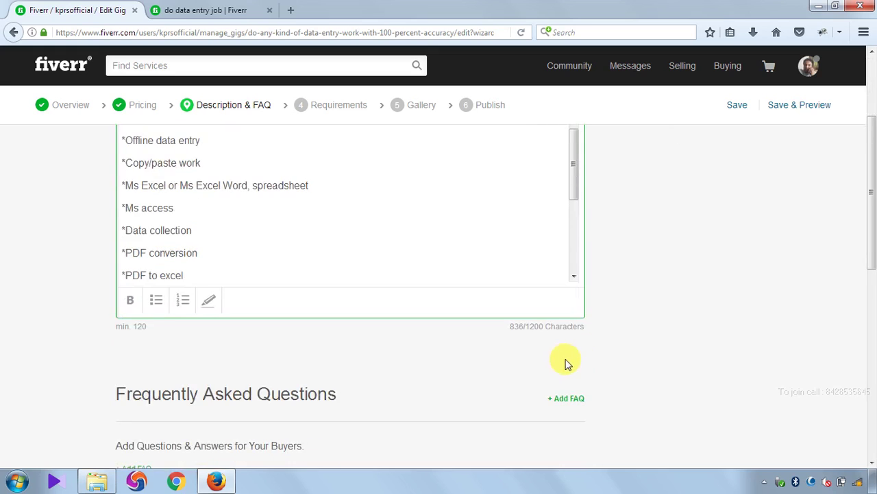
pyautogui.scroll(4, 562, 362)
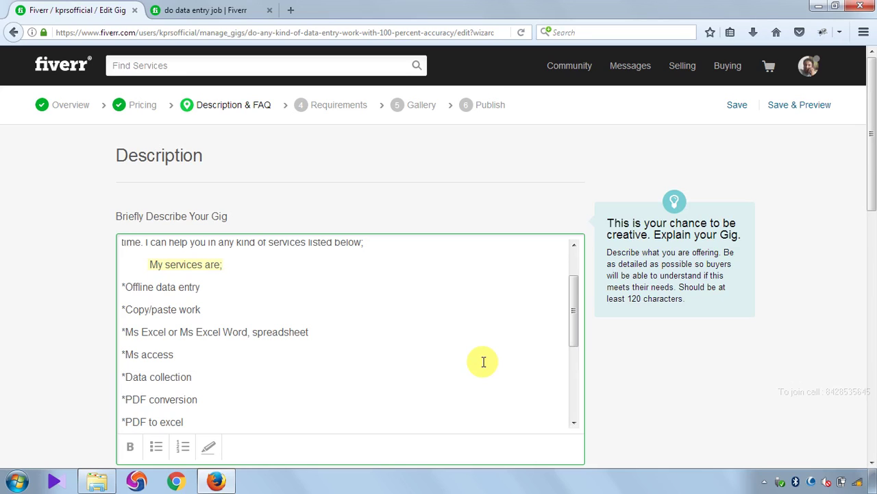
# - Start a new FAQ entry with the question "Can you collect data from google ?"
pyautogui.scroll(-3, 507, 346)
pyautogui.scroll(-5, 415, 376)
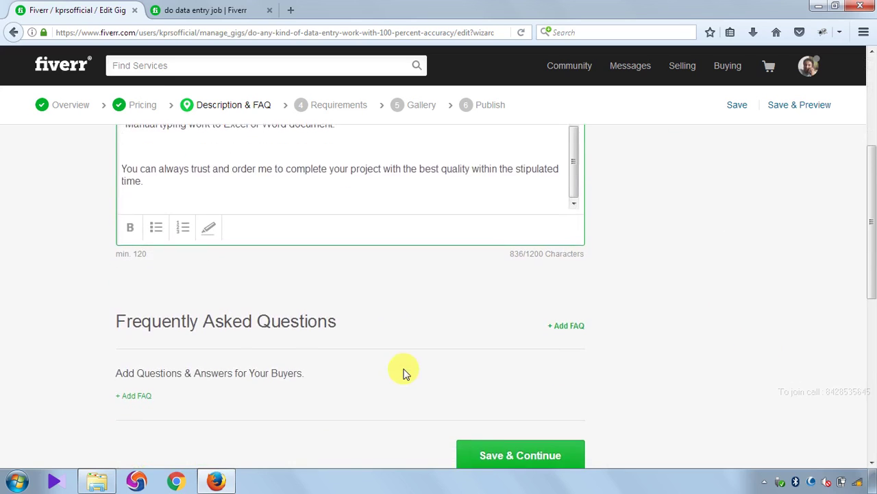
pyautogui.scroll(-2, 405, 372)
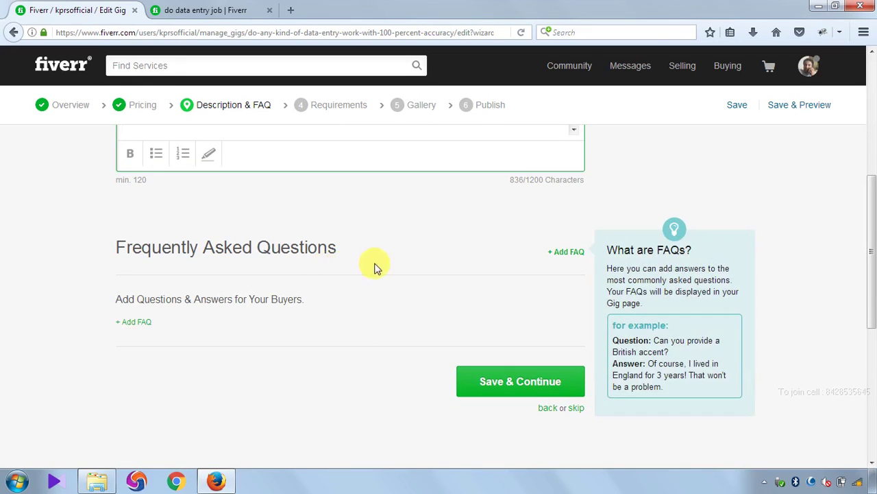
pyautogui.click(449, 245)
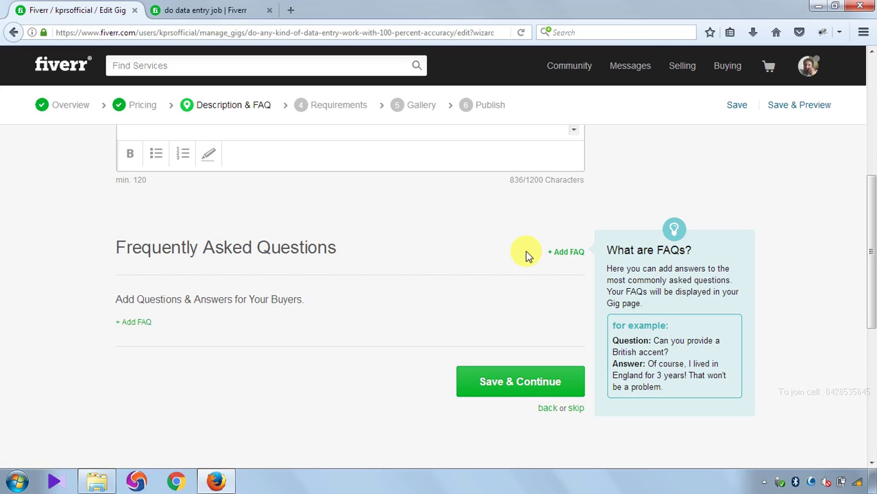
pyautogui.click(573, 253)
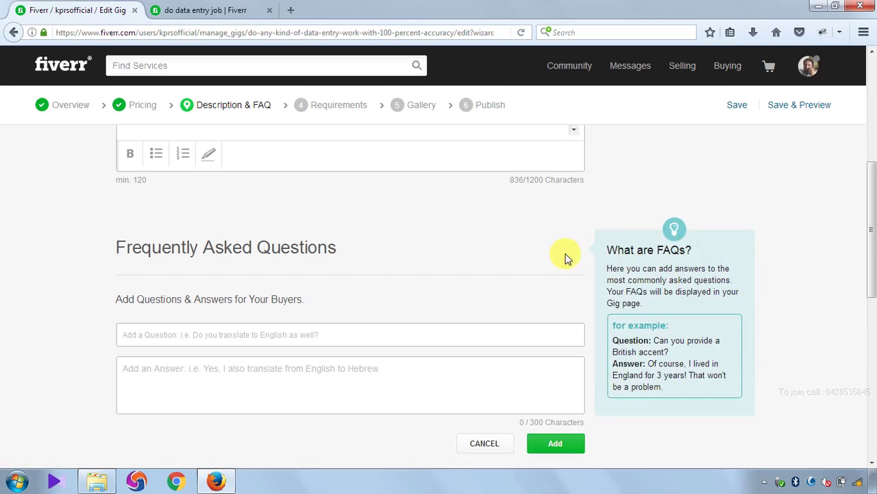
pyautogui.click(334, 335)
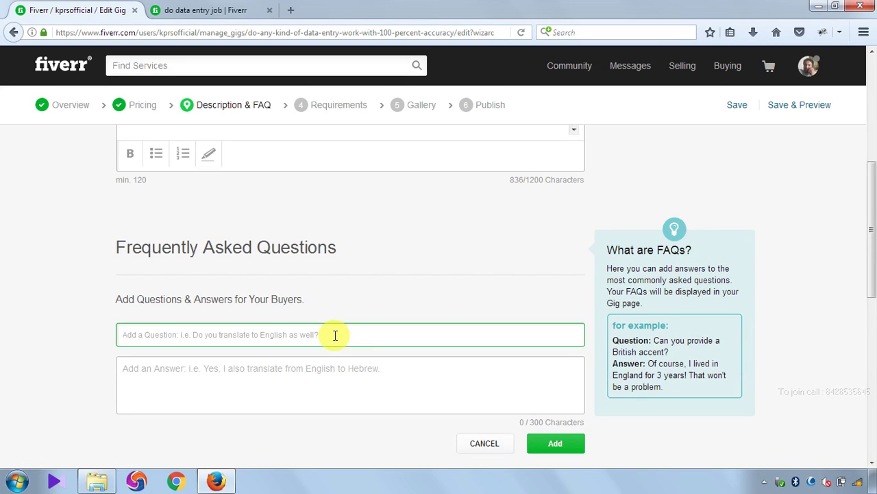
pyautogui.write('C')
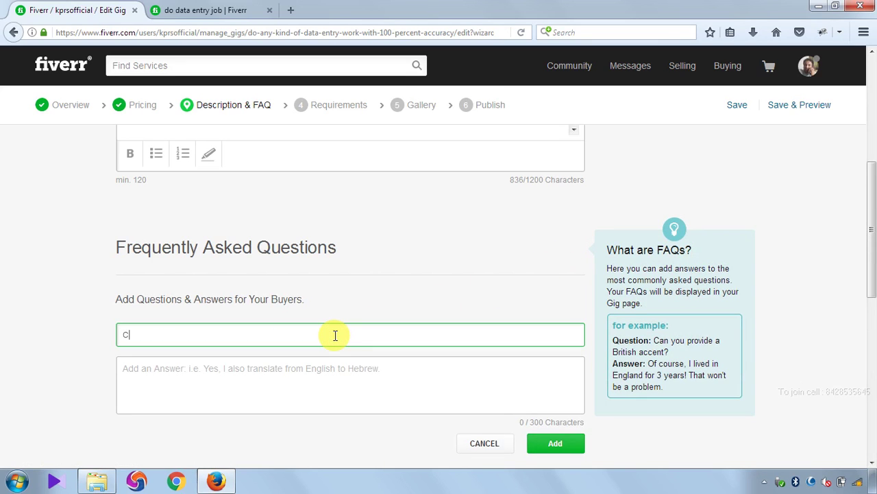
pyautogui.write('an you collect data from goo')
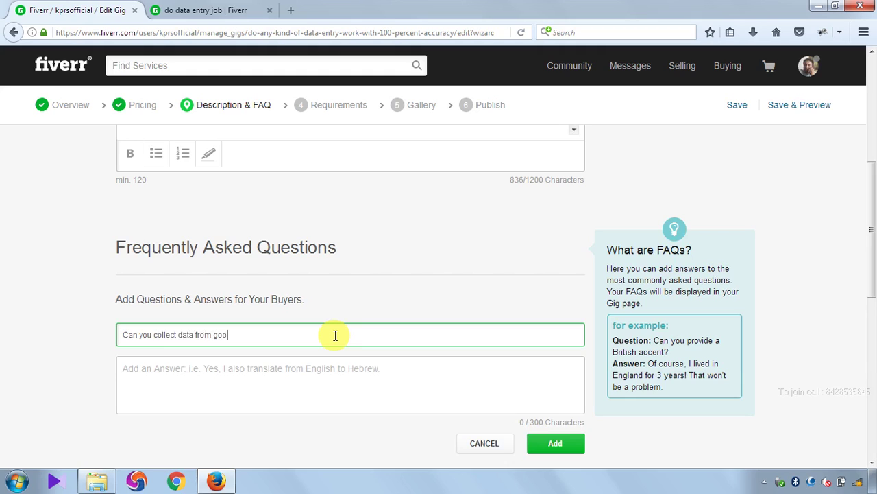
pyautogui.write('gle ?')
# - Answer the FAQ question with "Yes . I can collect data from google" and add the entry to the gig
pyautogui.click(307, 384)
pyautogui.write('Yes ')
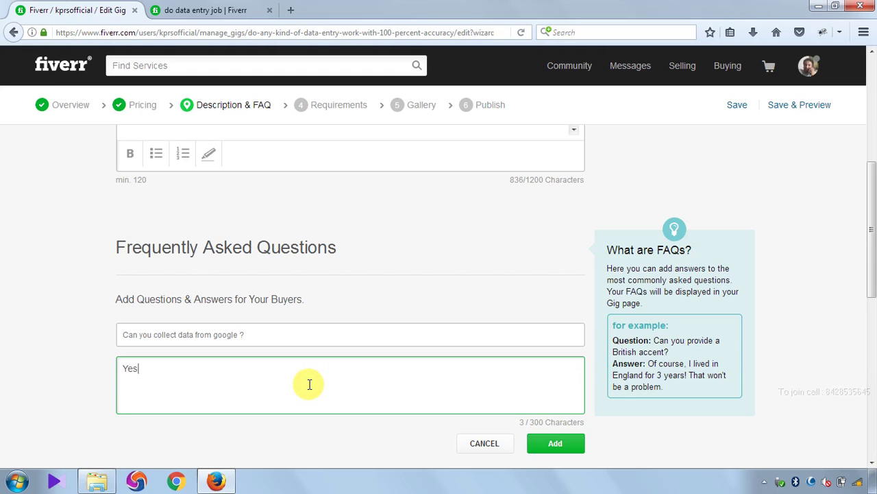
pyautogui.write('. I can collect data from google')
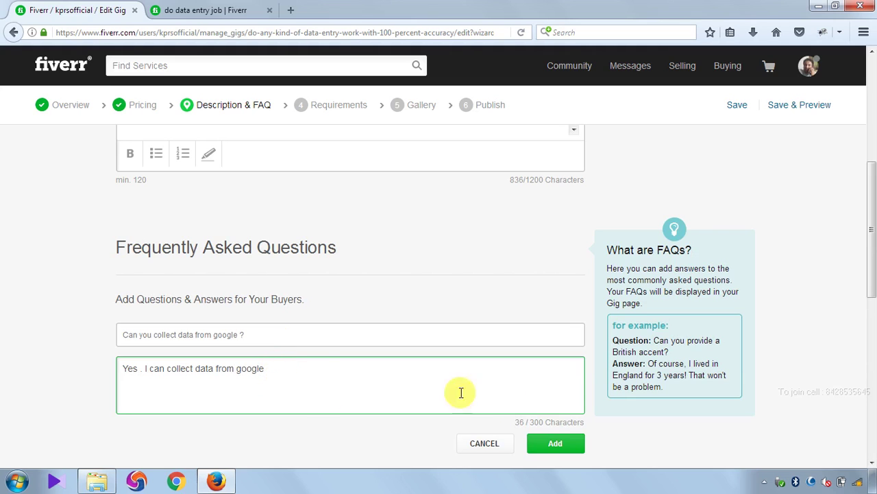
pyautogui.click(554, 446)
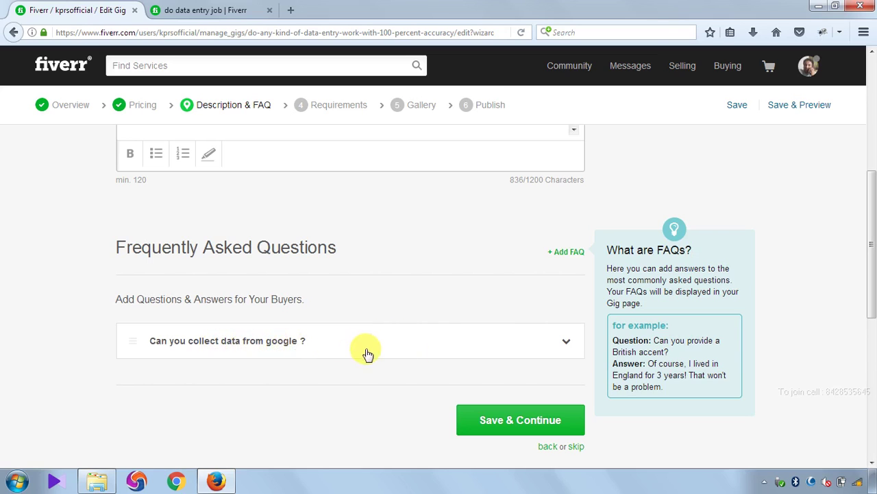
# - Expand the added FAQ entry to examine its question, answer and editing options
pyautogui.click(568, 345)
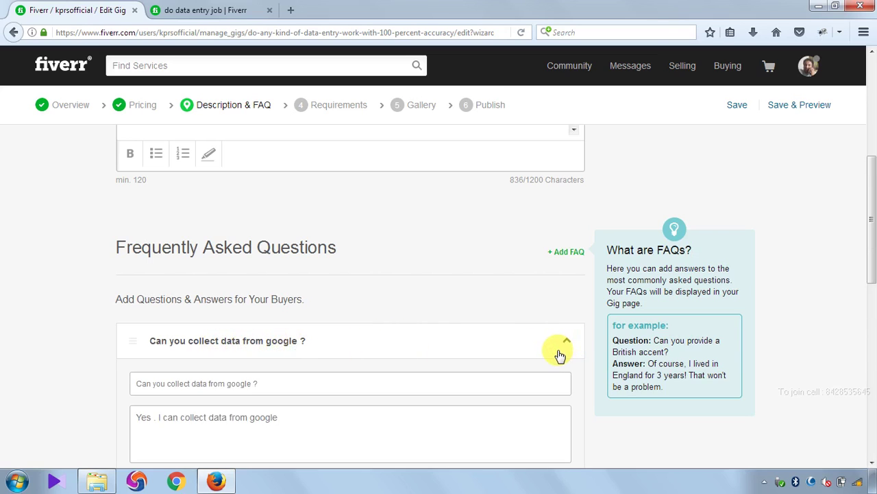
pyautogui.scroll(-4, 406, 378)
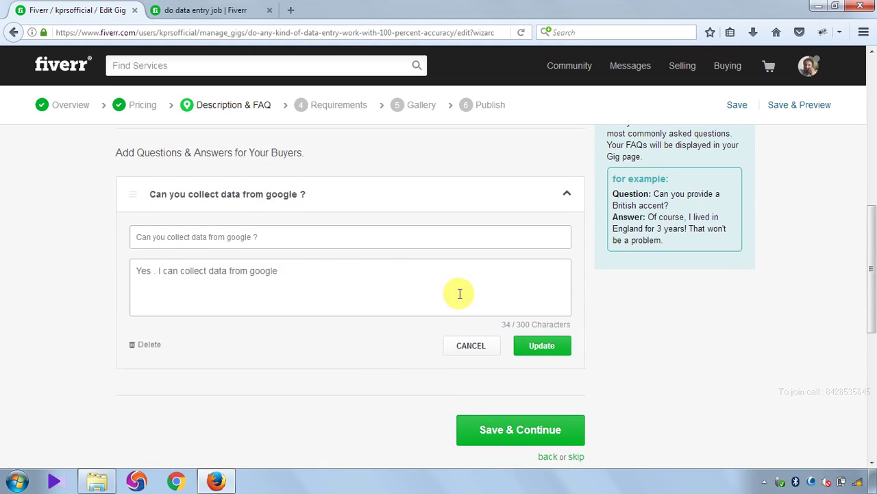
pyautogui.scroll(2, 459, 292)
pyautogui.scroll(2, 459, 297)
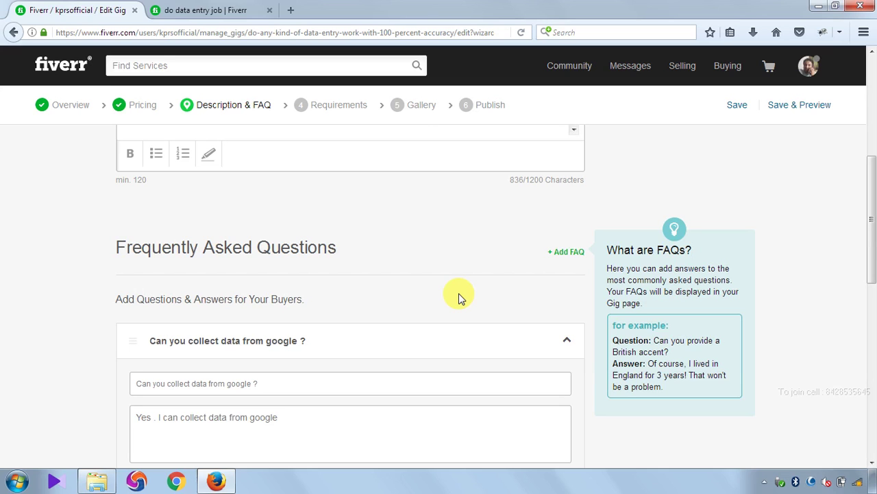
# - Save the description and FAQ and continue to the gig's requirements
pyautogui.scroll(-5, 454, 358)
pyautogui.scroll(1, 506, 302)
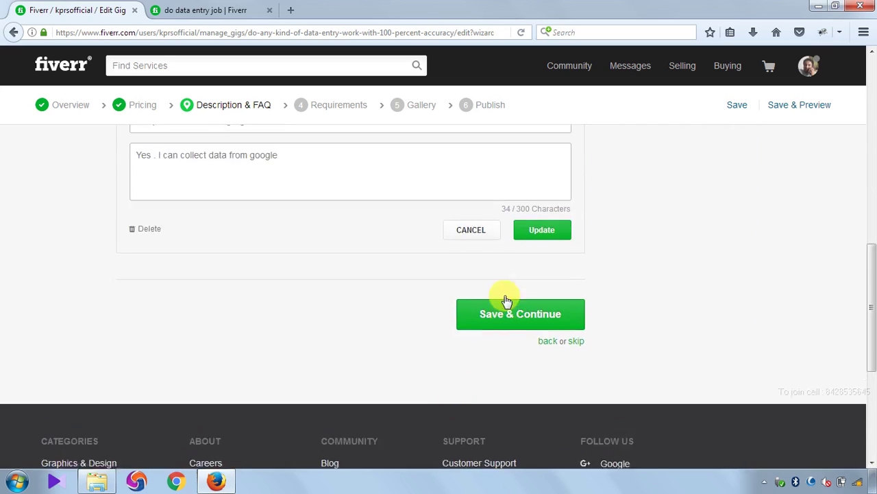
pyautogui.scroll(1, 506, 302)
pyautogui.click(531, 362)
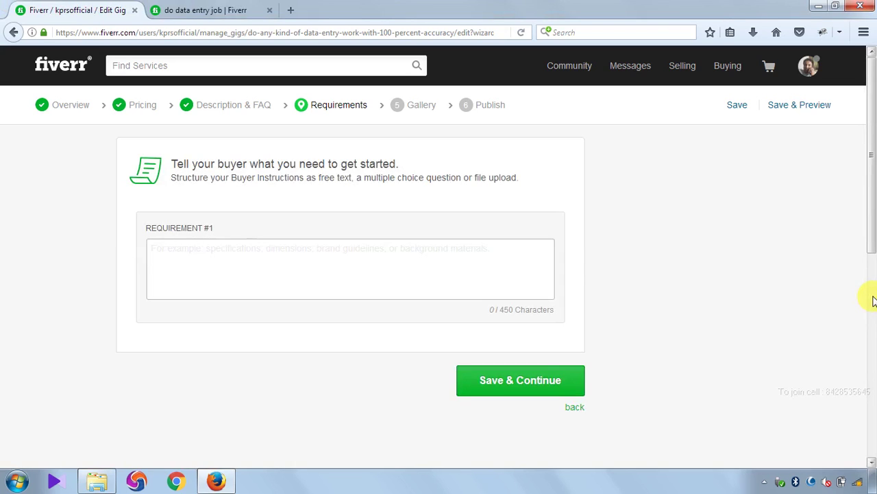
# - Start editing the text of Requirement #1 for the buyer
pyautogui.click(453, 247)
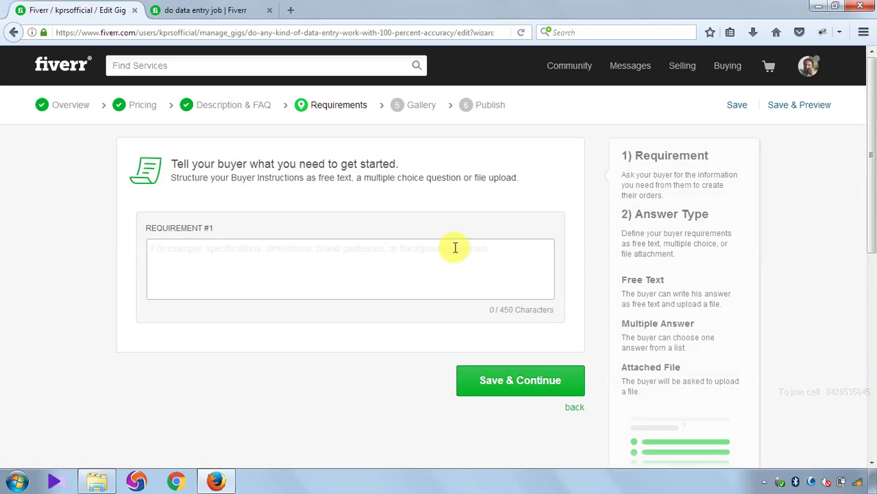